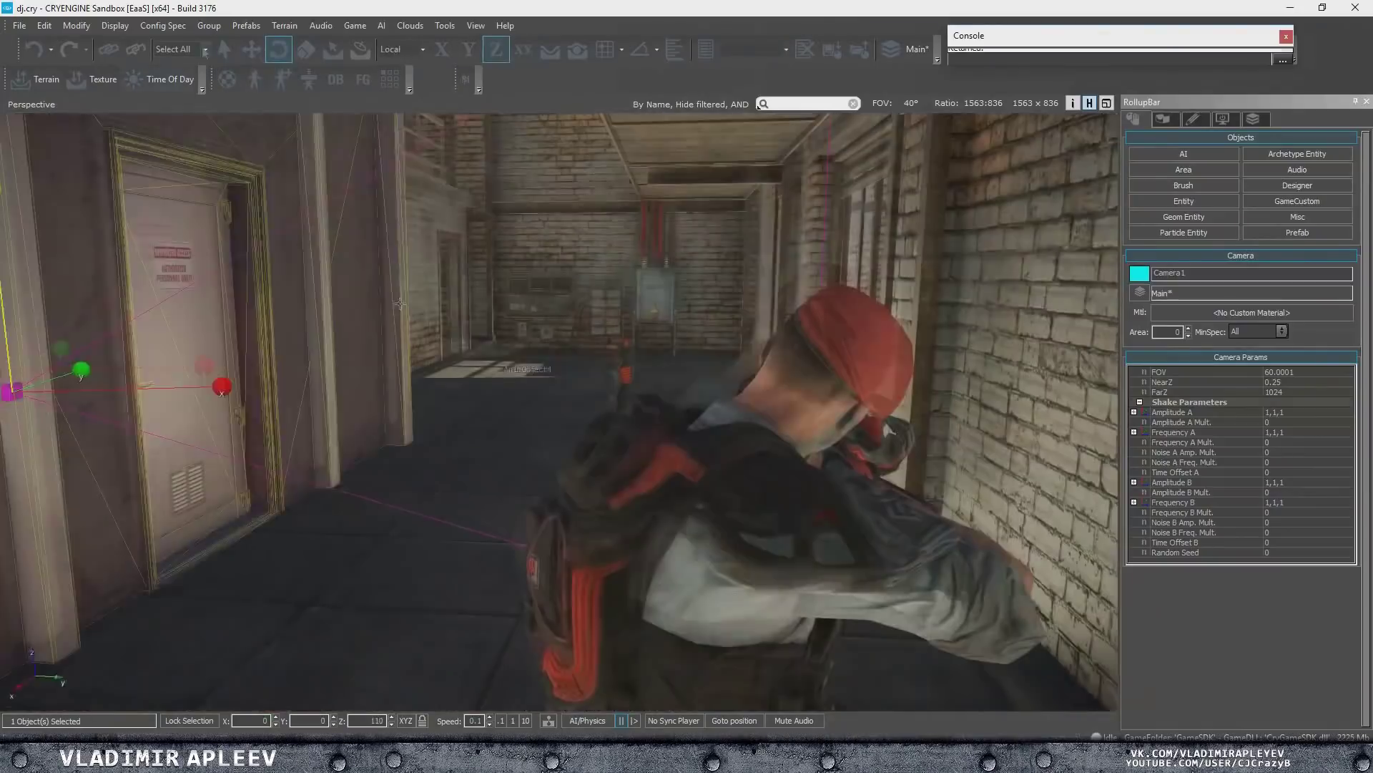
Open the Perspective viewport's title menu to pick which camera it looks through
left_click(30, 104)
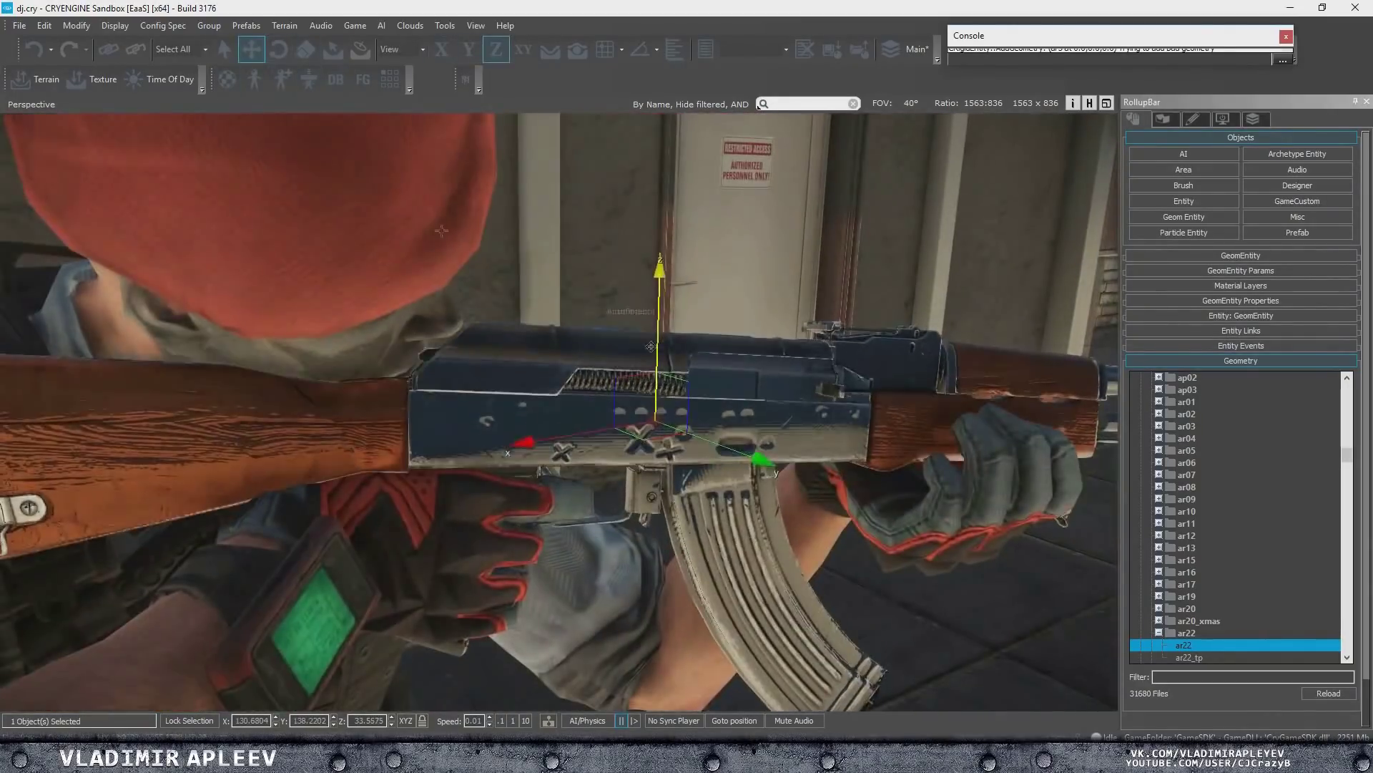
Nudge the ar22 rifle sideways into the red-beret soldier's grip
left_click_drag(653, 367, 658, 368)
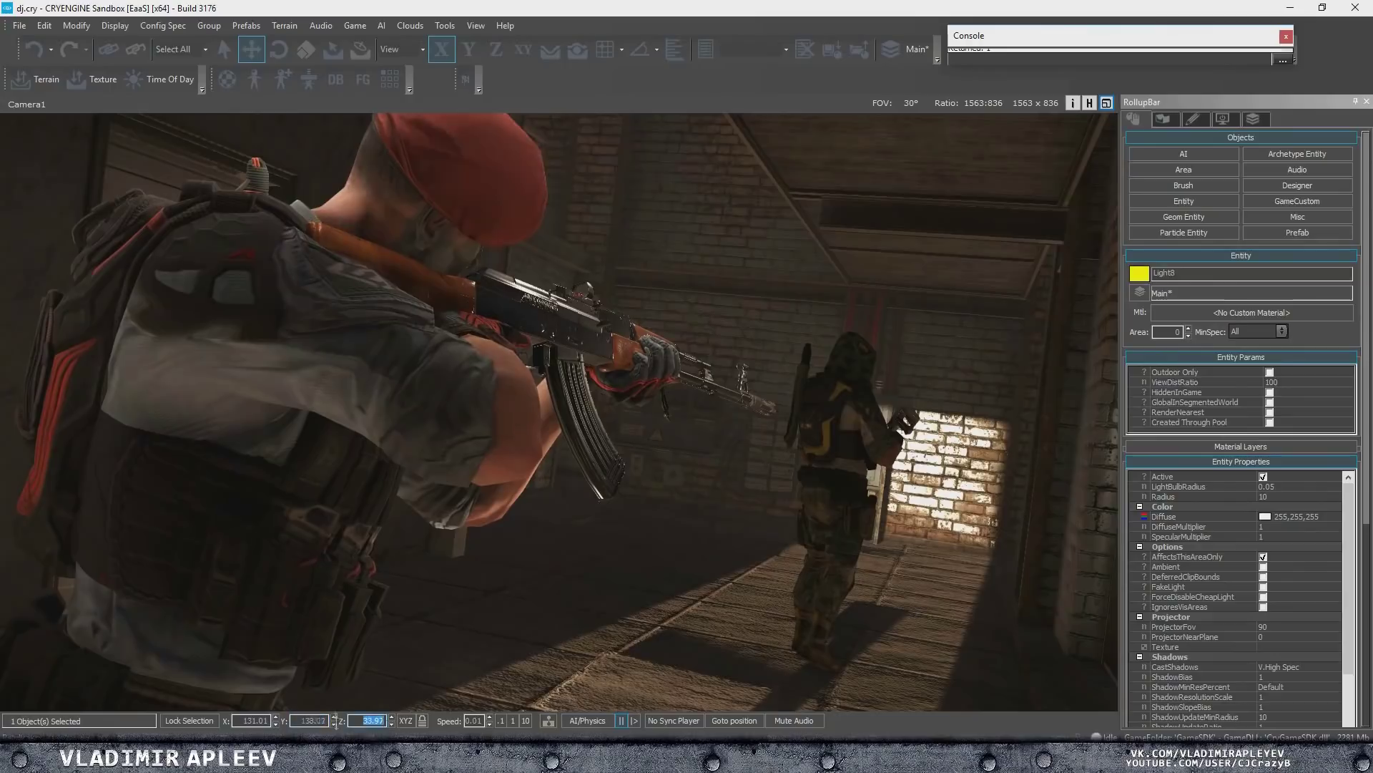
Open the Time Of Day lighting settings for the Camera1 corridor shot
left_click(166, 80)
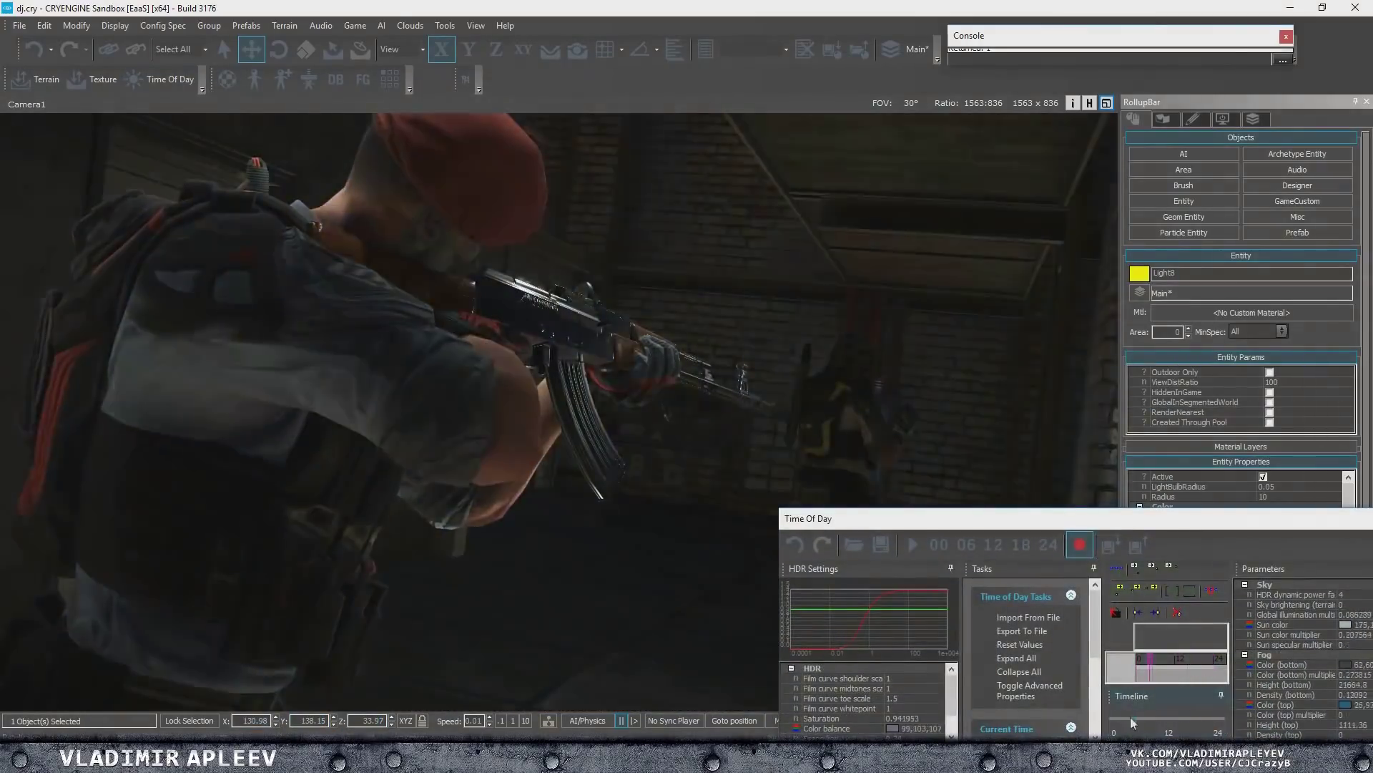
Desaturate the scene's colour balance toward a warm grey in Time Of Day
left_click_drag(573, 370, 568, 393)
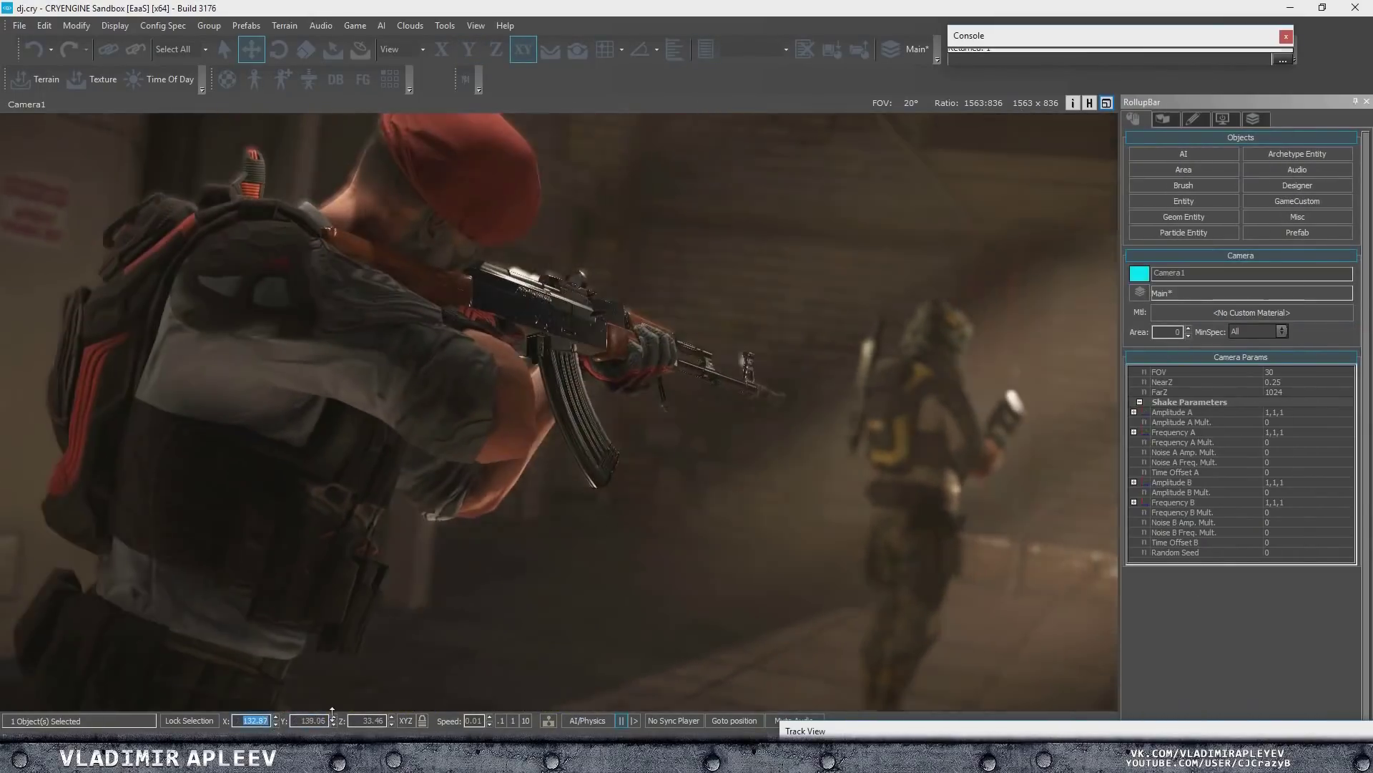
Pull the Track View panel up from the bottom dock
left_click_drag(805, 730, 1000, 494)
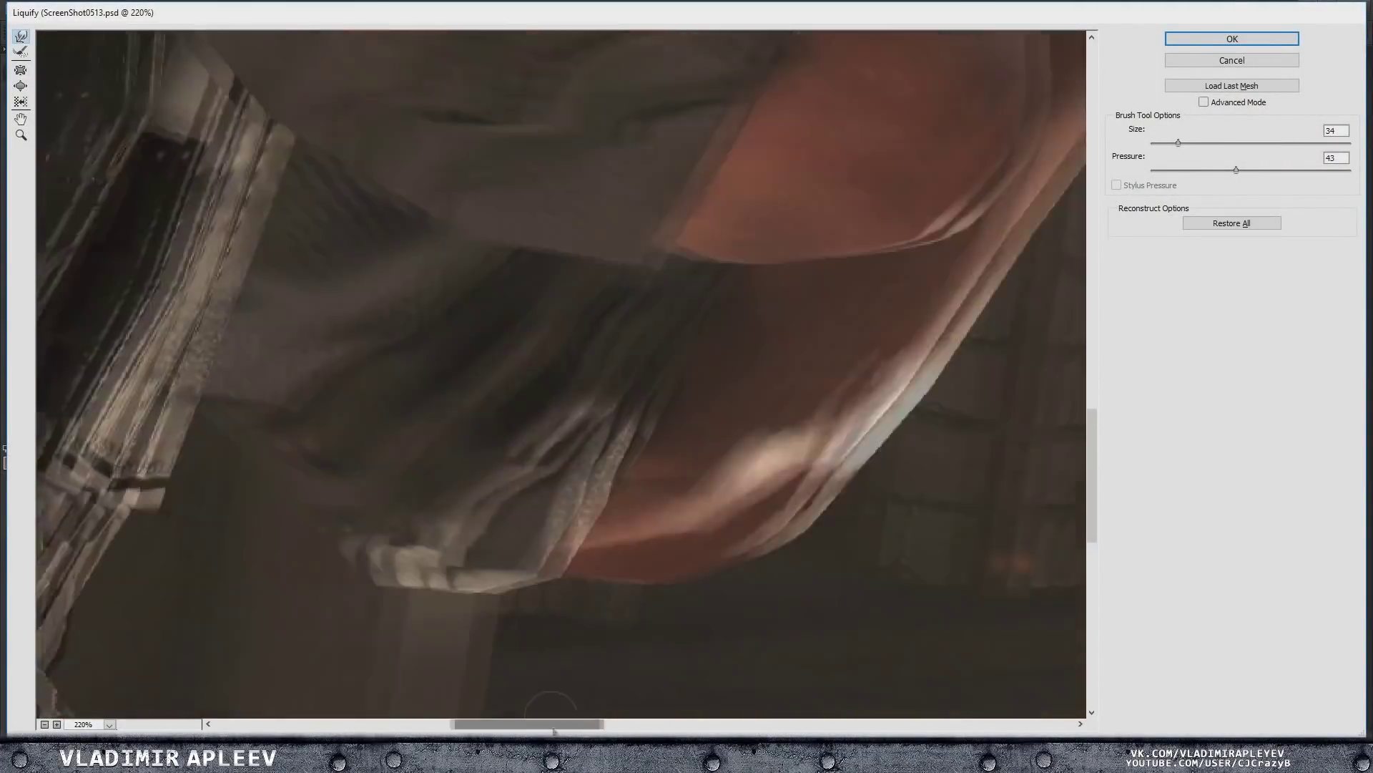
Subtly reshape the soldier's forearm and face with Liquify's Forward Warp
left_click_drag(236, 476, 524, 377)
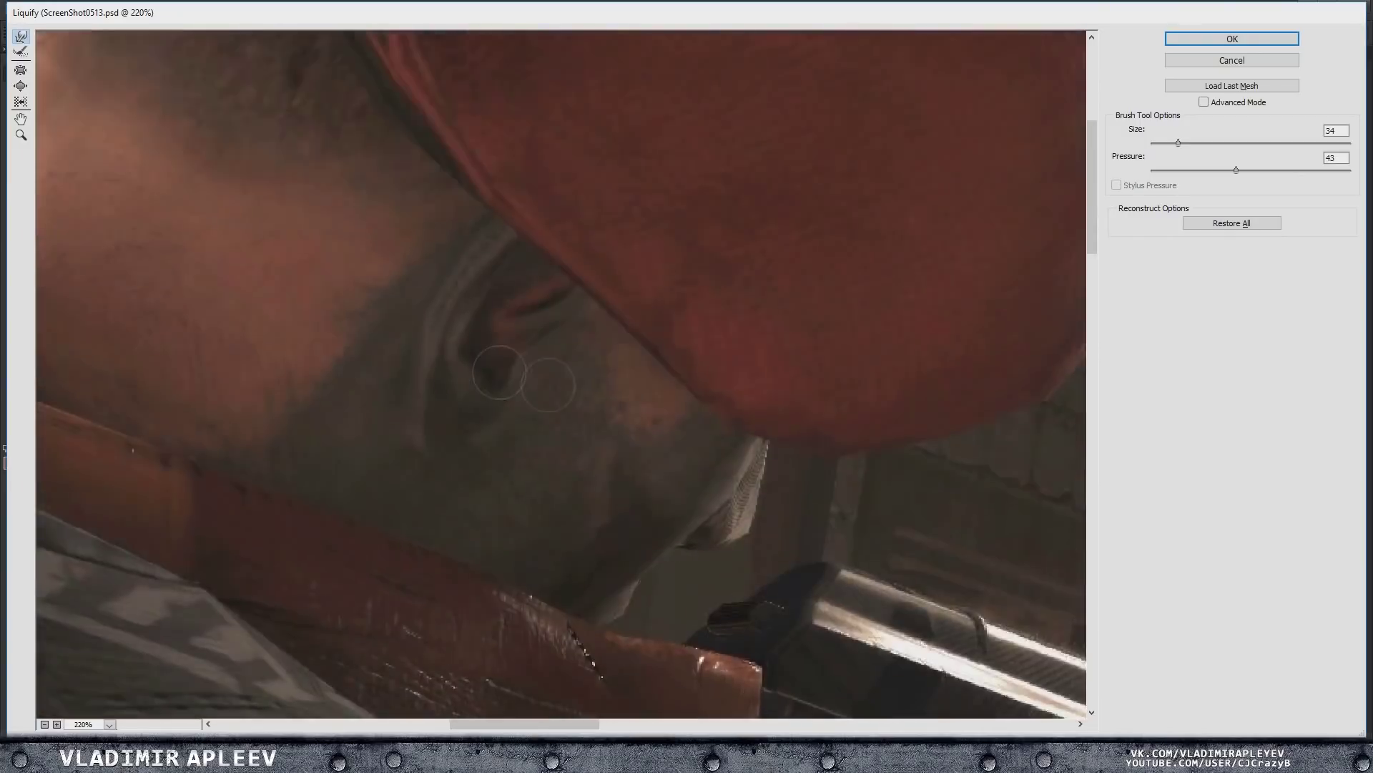
scroll(523, 379, "down", 2, "alt")
mouse_move(522, 379)
left_mouse_down()
mouse_move(283, 170)
mouse_move(351, 530)
left_mouse_up()
scroll(350, 531, "down", 1, "alt")
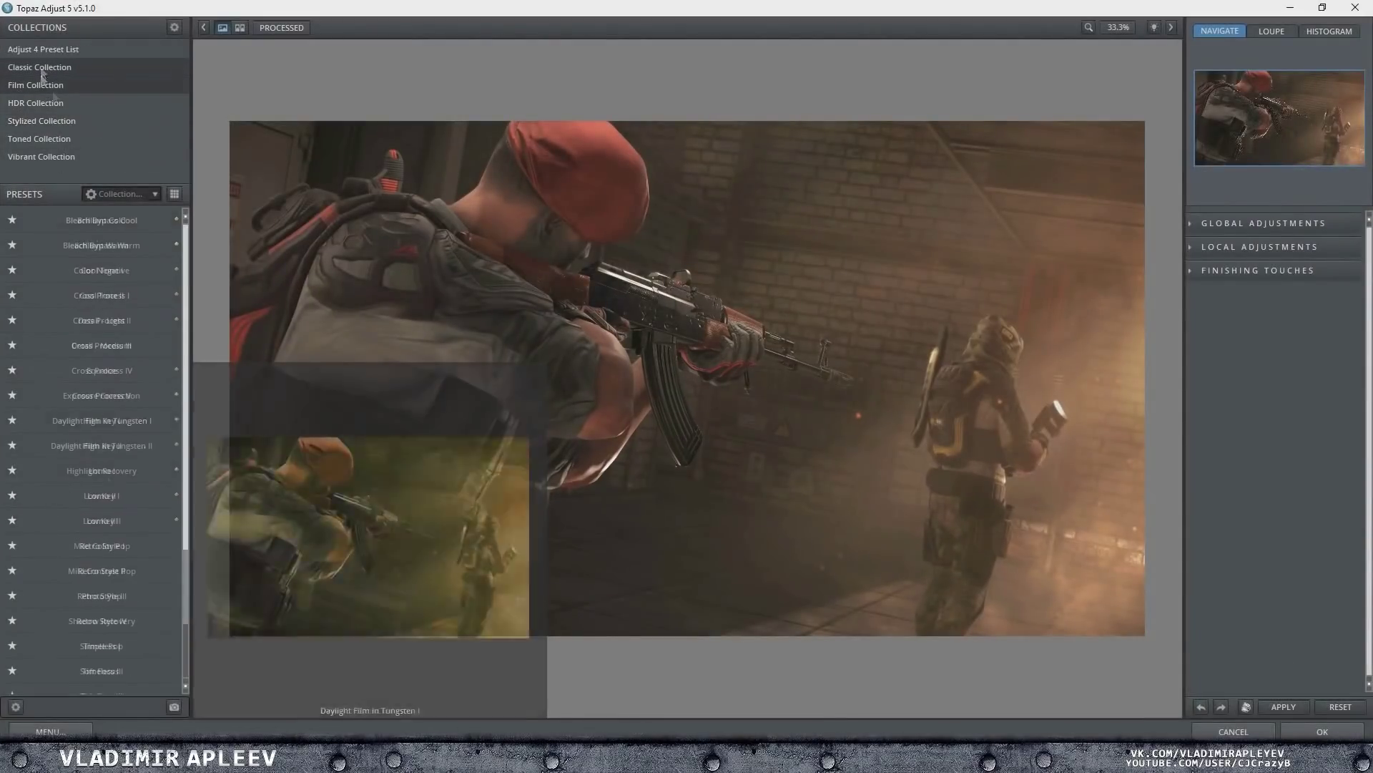
Apply the Topaz Adjust grade and add a Gradient Map adjustment layer
left_click(1322, 731)
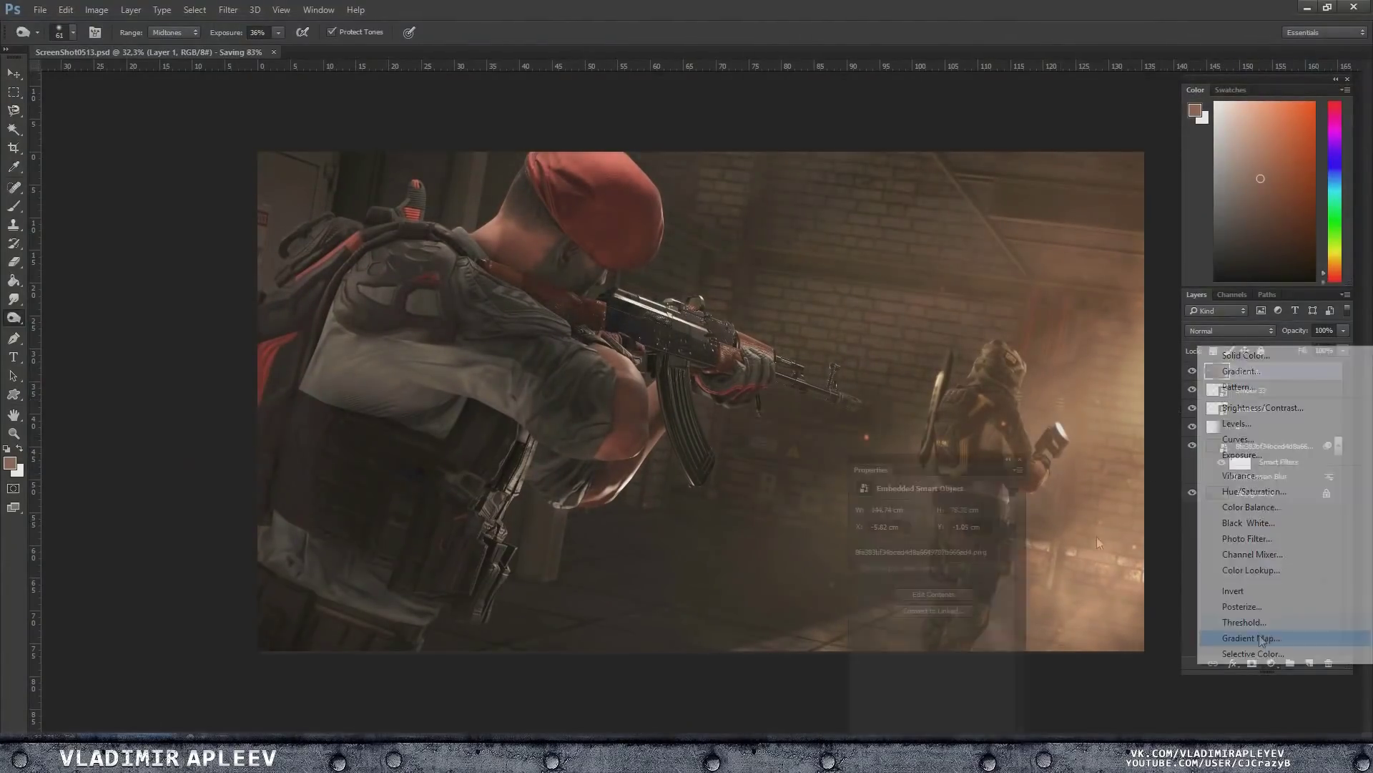
left_click(1251, 637)
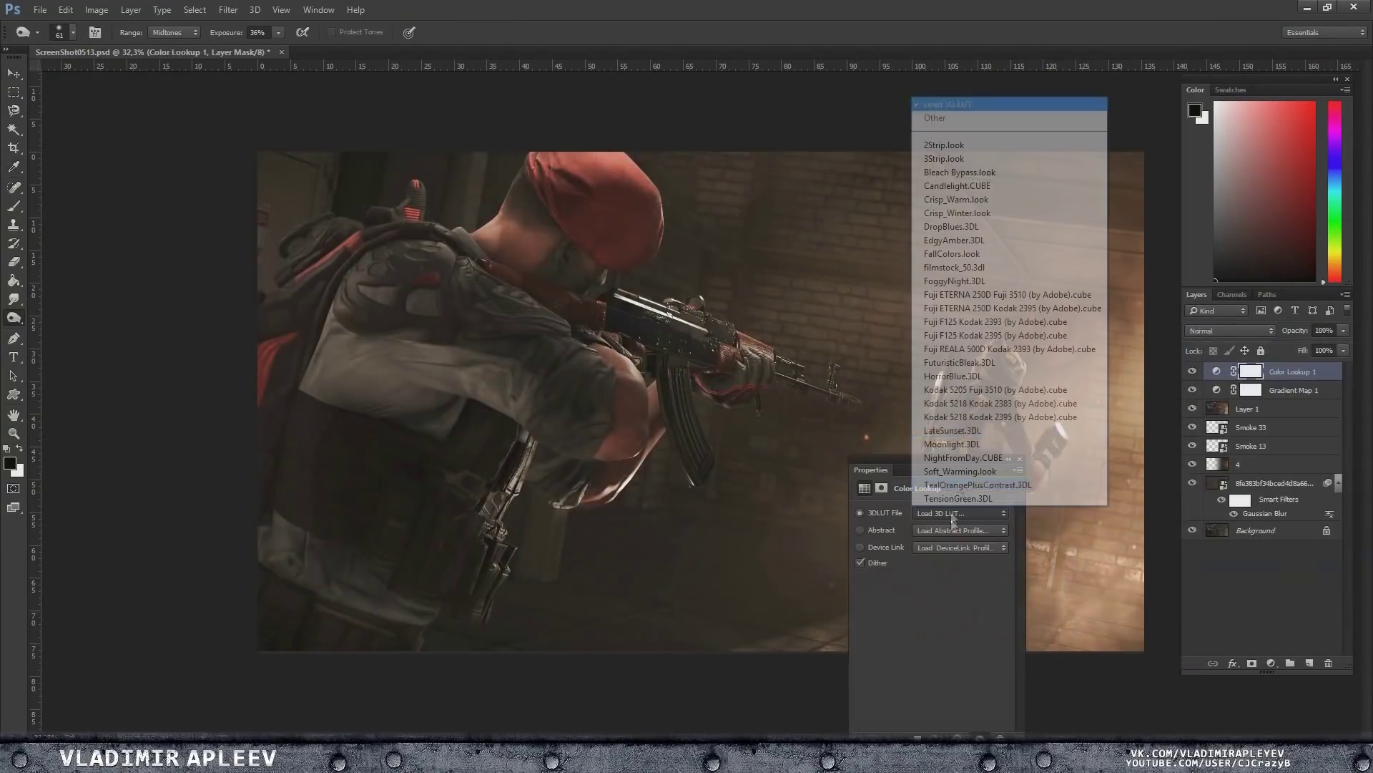